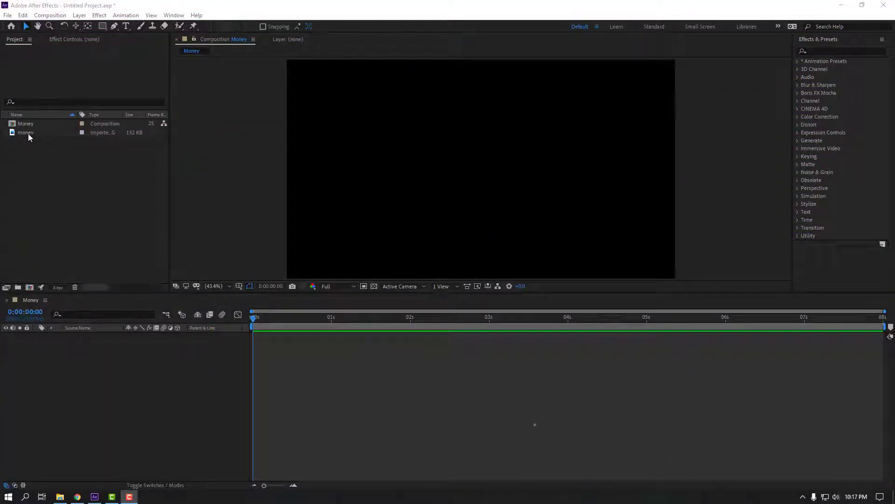
Preview the money image, then drag it into the Money composition's timeline as a layer
{"action": "left_click", "coordinate": [28, 134]}
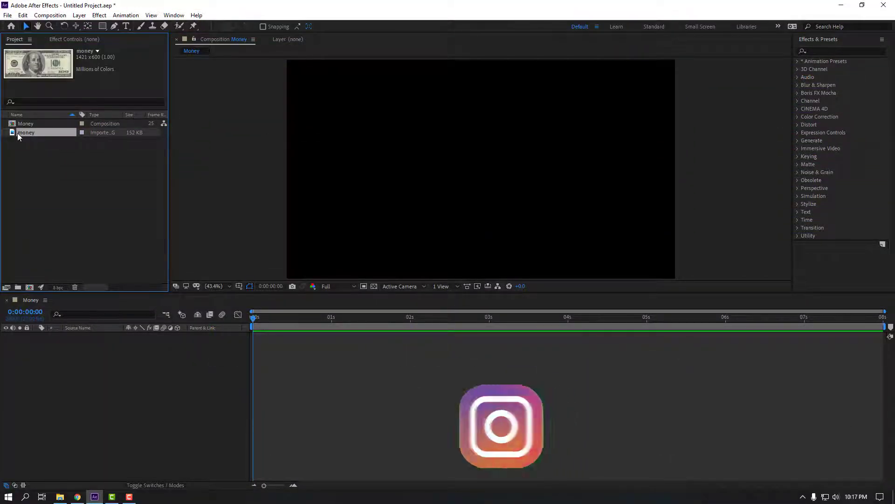
{"action": "double_click", "coordinate": [20, 134]}
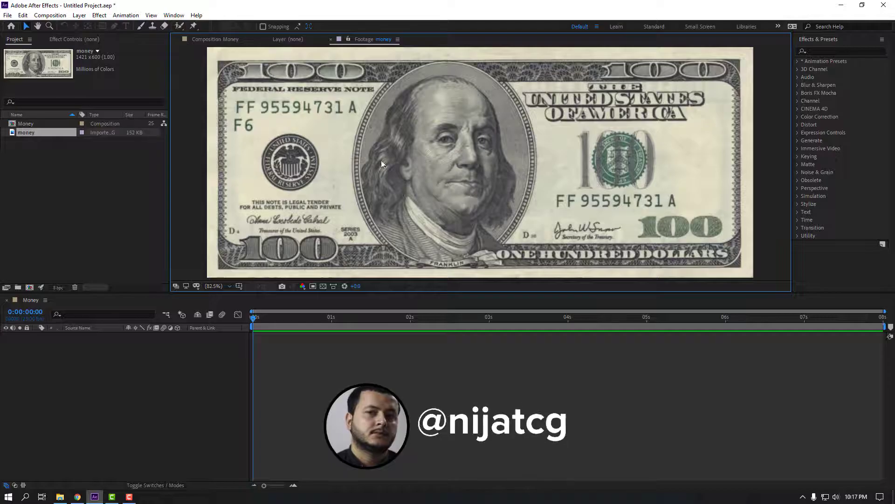
{"action": "left_click", "coordinate": [205, 43]}
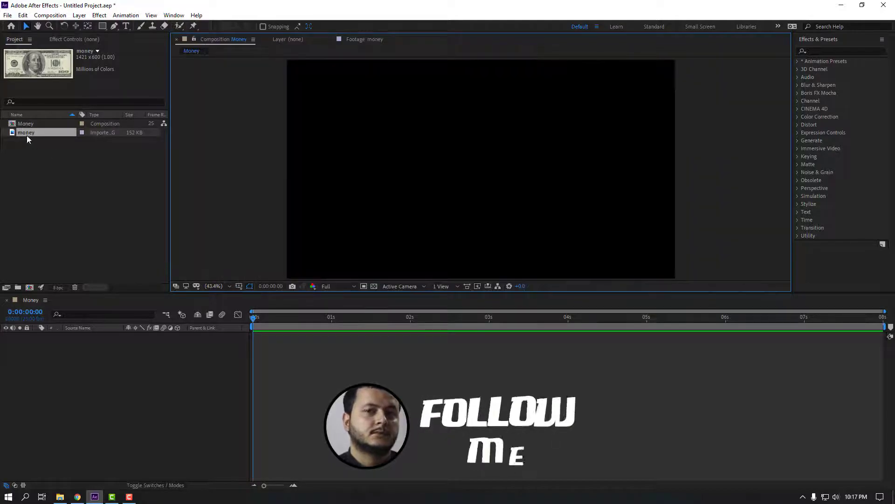
{"action": "mouse_move", "coordinate": [26, 135]}
{"action": "left_mouse_down"}
{"action": "mouse_move", "coordinate": [68, 160]}
{"action": "mouse_move", "coordinate": [85, 339]}
{"action": "mouse_move", "coordinate": [59, 362]}
{"action": "left_mouse_up"}
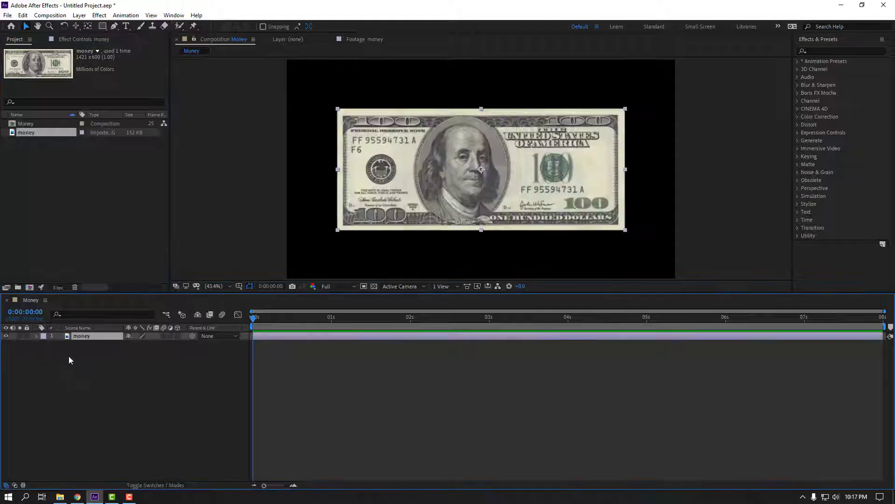
Turn on 3D for the money layer and add a 50mm two-node Camera 1 via New > Camera
{"action": "left_click", "coordinate": [177, 335]}
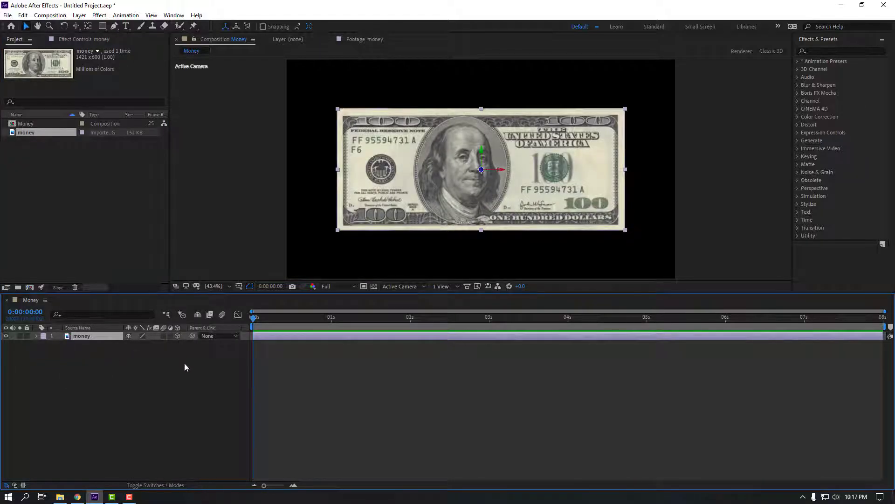
{"action": "left_click", "coordinate": [140, 376]}
{"action": "right_click", "coordinate": [90, 364]}
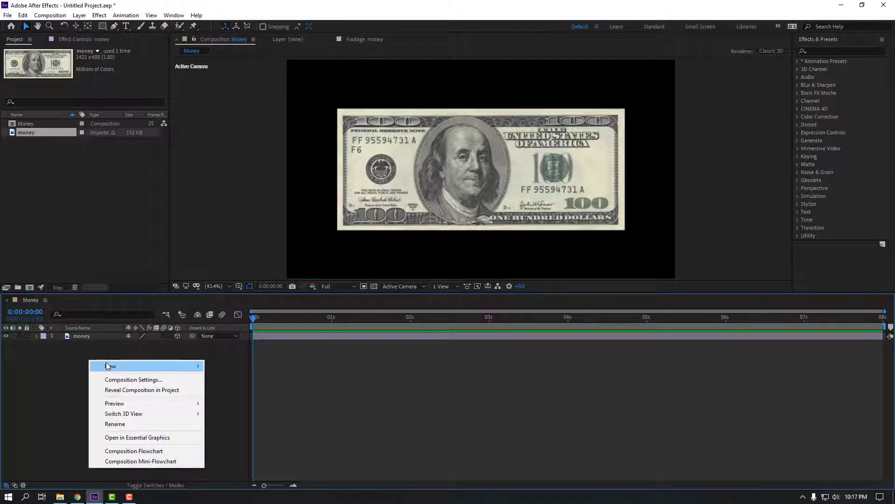
{"action": "mouse_move", "coordinate": [109, 366]}
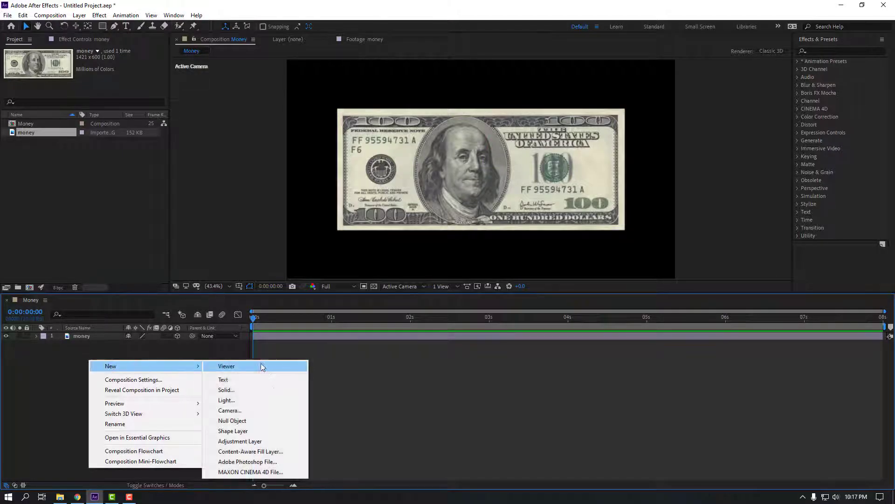
{"action": "left_click", "coordinate": [259, 410]}
{"action": "left_click", "coordinate": [449, 350]}
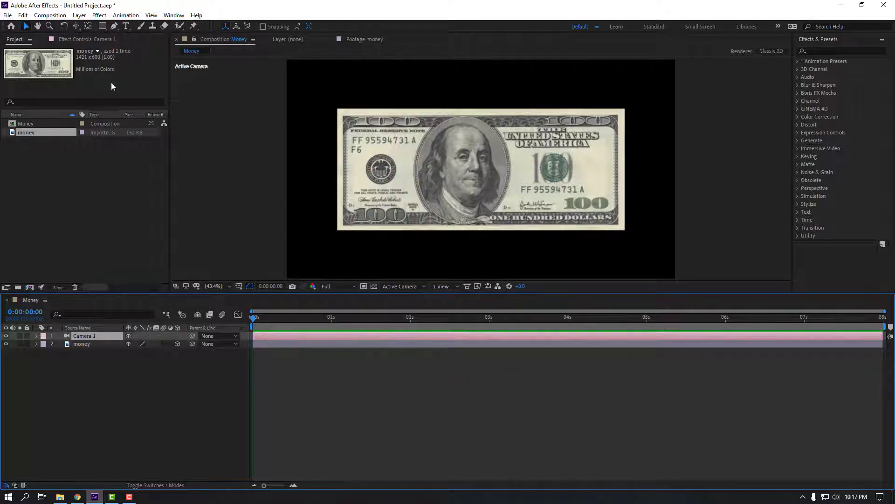
Dolly Camera 1 in toward the bill until the portrait fills the frame
{"action": "left_click", "coordinate": [75, 27]}
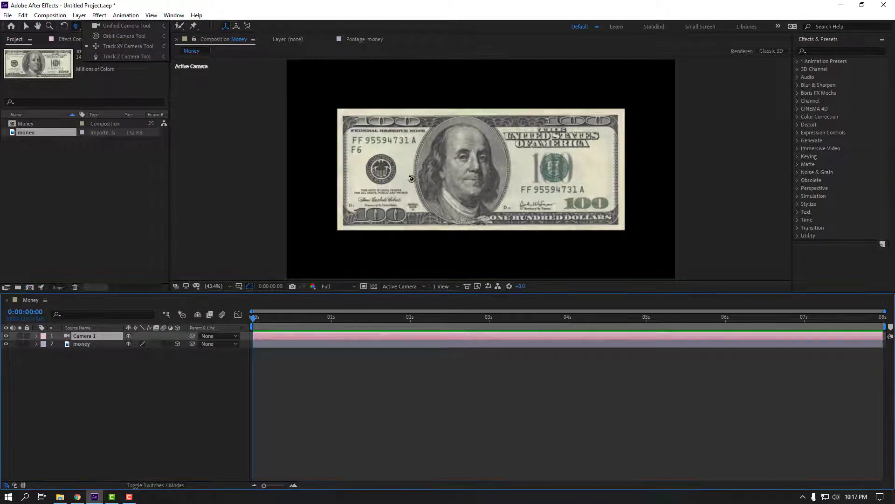
{"action": "left_click_drag", "start_coordinate": [452, 192], "coordinate": [474, 77]}
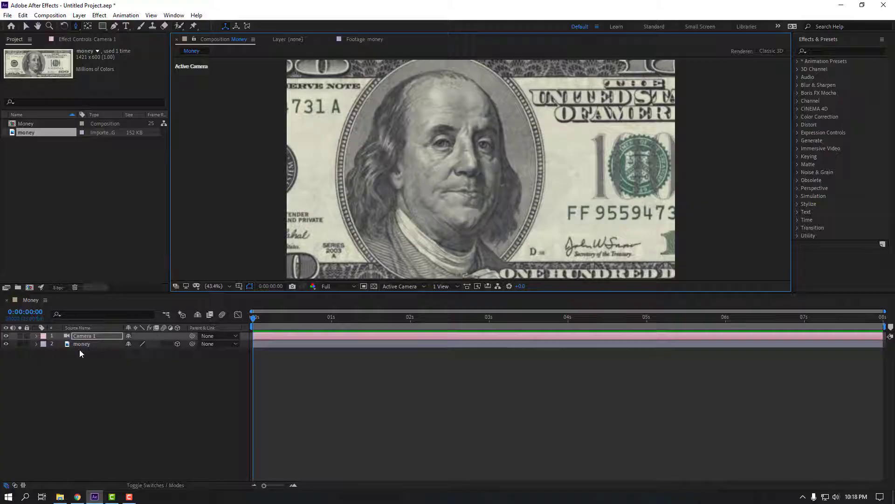
Rotate the money layer to X -28°, Y -9° and Z -9°, framing the seal
{"action": "left_click", "coordinate": [78, 345]}
{"action": "key", "text": "r"}
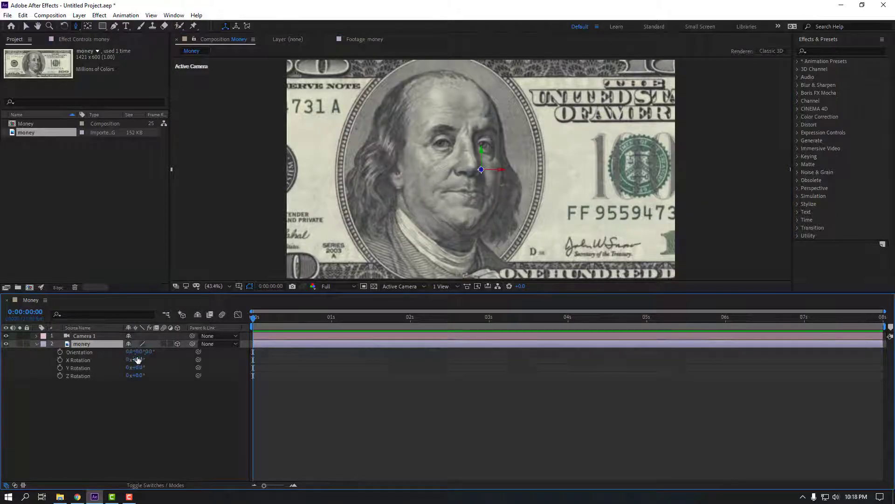
{"action": "left_click_drag", "start_coordinate": [137, 359], "coordinate": [128, 368]}
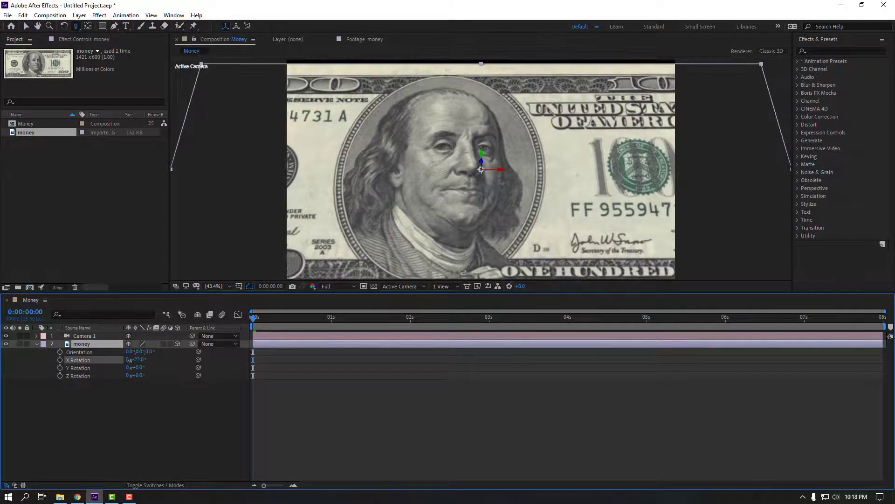
{"action": "left_click_drag", "start_coordinate": [139, 376], "coordinate": [135, 369]}
{"action": "left_click_drag", "start_coordinate": [398, 206], "coordinate": [410, 177]}
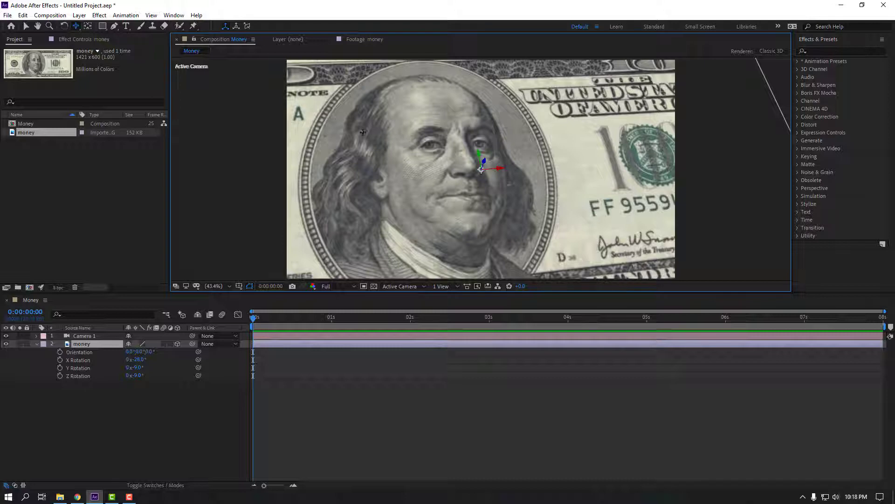
{"action": "mouse_move", "coordinate": [365, 199]}
{"action": "left_mouse_down"}
{"action": "mouse_move", "coordinate": [448, 199]}
{"action": "mouse_move", "coordinate": [456, 219]}
{"action": "mouse_move", "coordinate": [410, 207]}
{"action": "left_mouse_up"}
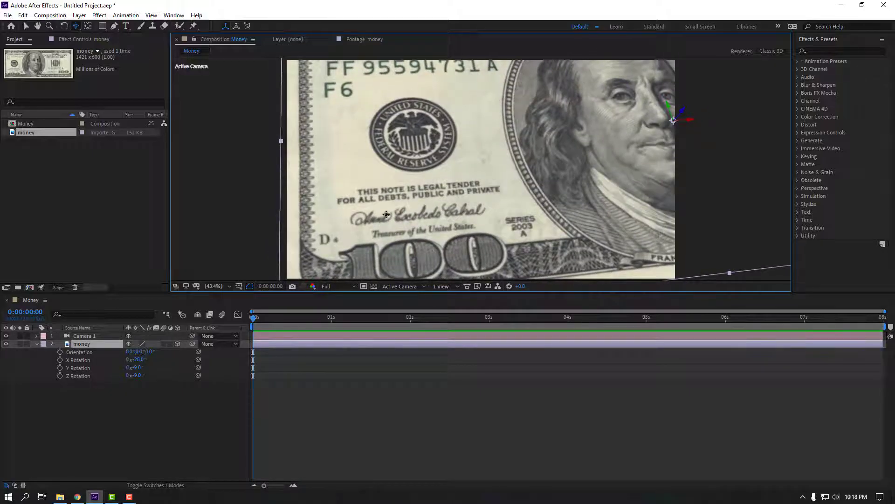
Orbit and dolly the camera toward the seal and 100, tilting the bill to X -35°
{"action": "left_click_drag", "start_coordinate": [368, 231], "coordinate": [375, 209]}
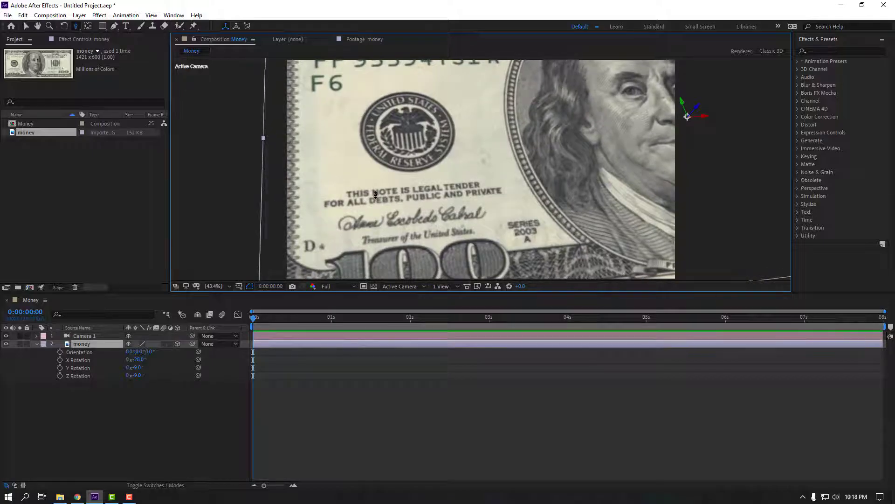
{"action": "left_click_drag", "start_coordinate": [359, 224], "coordinate": [379, 212]}
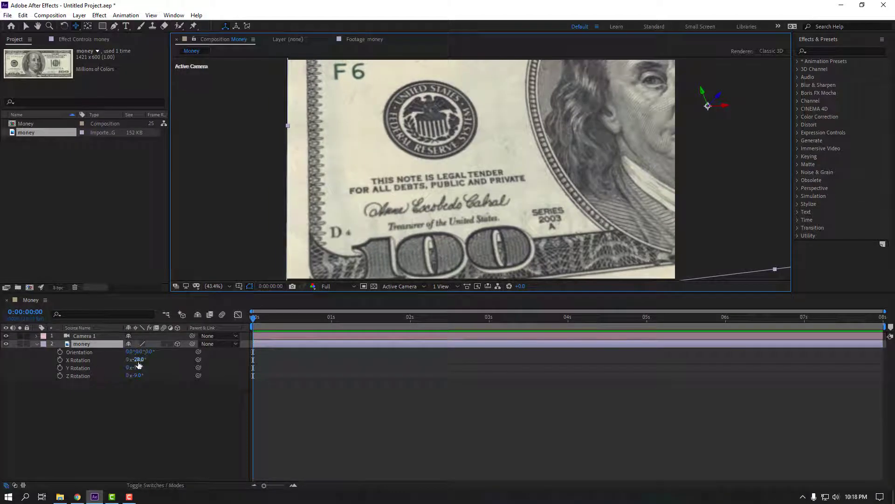
{"action": "left_click_drag", "start_coordinate": [137, 360], "coordinate": [130, 360]}
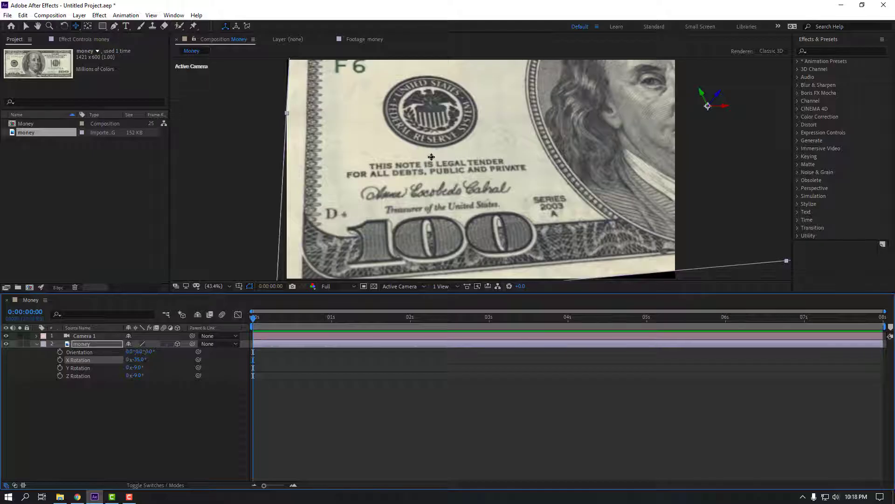
{"action": "left_click_drag", "start_coordinate": [431, 157], "coordinate": [427, 166]}
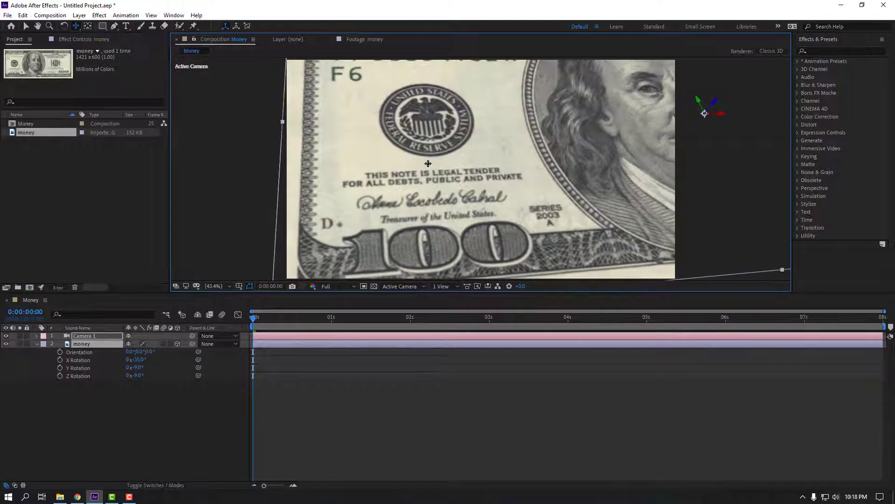
Turn on Camera 1's Depth of Field with Aperture 100 and adjust Focus Distance onto the bill
{"action": "left_click", "coordinate": [37, 336]}
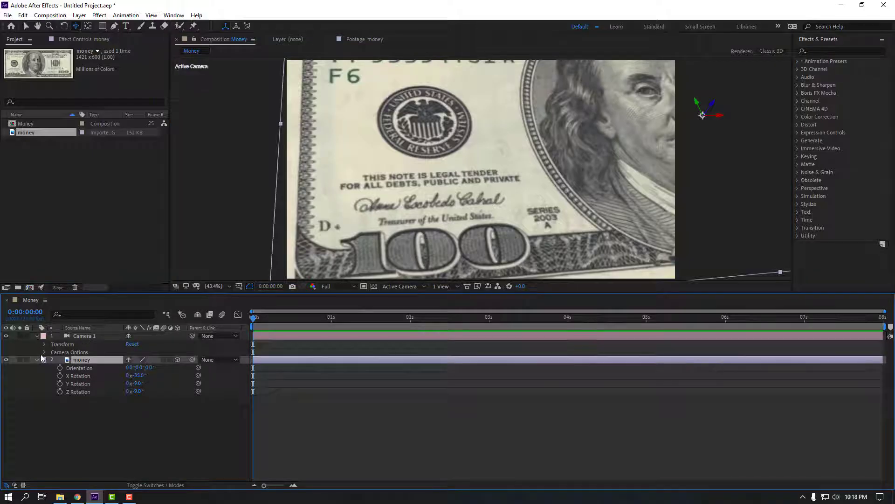
{"action": "left_click", "coordinate": [44, 353]}
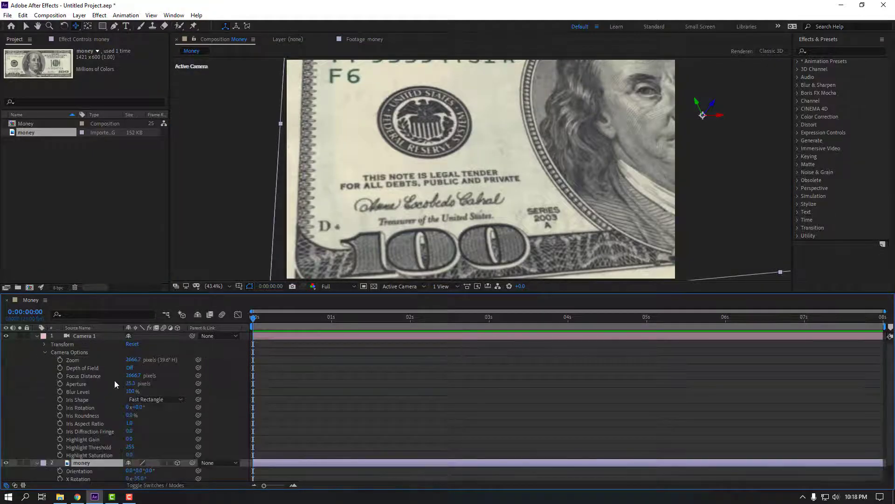
{"action": "left_click", "coordinate": [129, 368]}
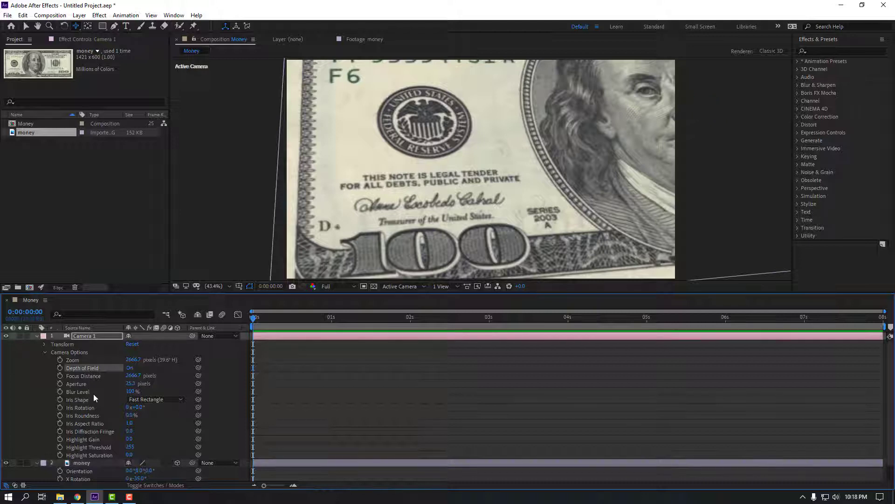
{"action": "left_click", "coordinate": [135, 383]}
{"action": "type", "text": "100"}
{"action": "key", "text": "Return"}
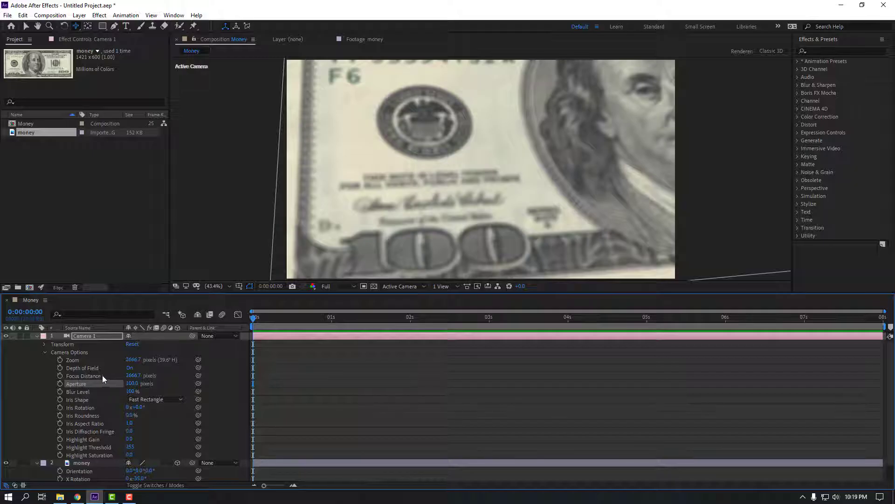
{"action": "left_click", "coordinate": [123, 376]}
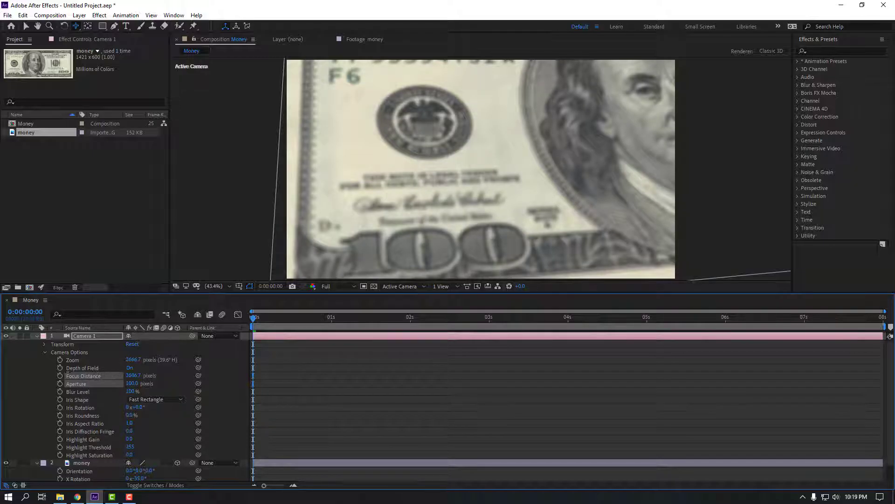
{"action": "mouse_move", "coordinate": [67, 374]}
{"action": "left_mouse_down"}
{"action": "mouse_move", "coordinate": [25, 369]}
{"action": "mouse_move", "coordinate": [33, 368]}
{"action": "left_mouse_up"}
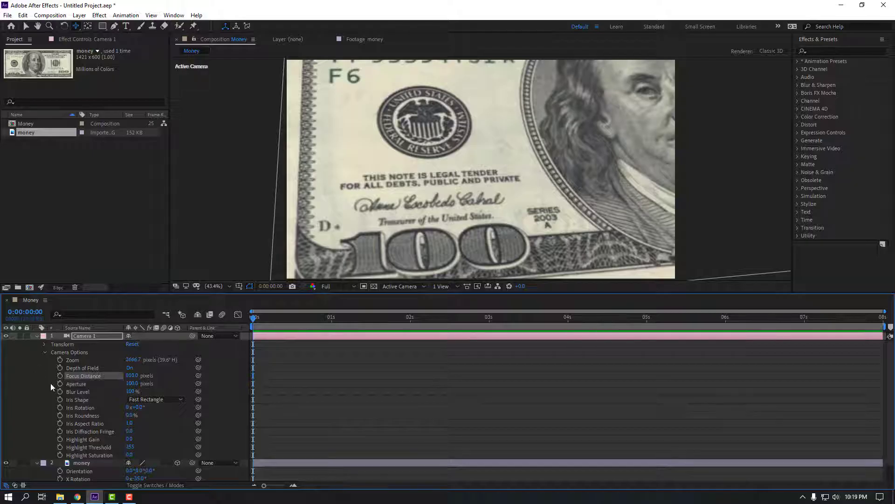
Try an Aperture of 150 and nudge Focus Distance to 884
{"action": "left_click", "coordinate": [132, 383]}
{"action": "type", "text": "150"}
{"action": "key", "text": "Return"}
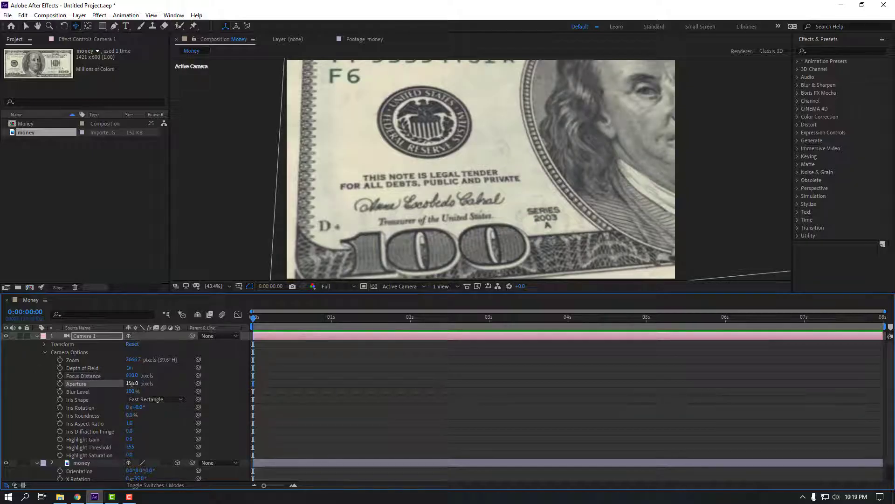
{"action": "left_click", "coordinate": [131, 383]}
{"action": "type", "text": "200"}
{"action": "key", "text": "Return"}
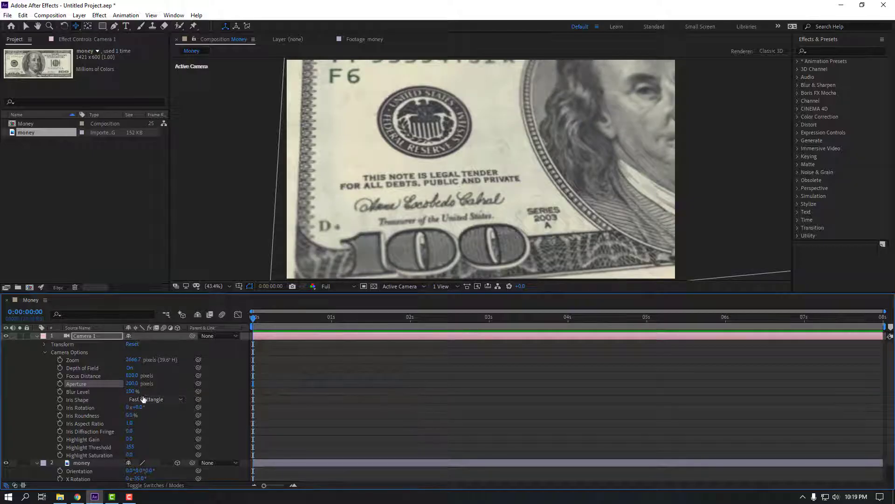
{"action": "mouse_move", "coordinate": [134, 378]}
{"action": "left_mouse_down"}
{"action": "mouse_move", "coordinate": [77, 380]}
{"action": "mouse_move", "coordinate": [117, 375]}
{"action": "left_mouse_up"}
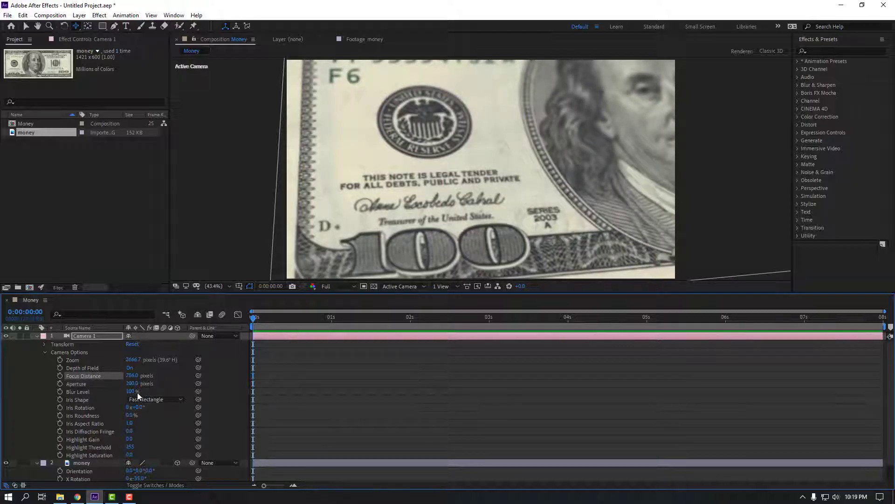
Raise the Aperture to 300 pixels and the Blur Level to 200%
{"action": "left_click", "coordinate": [132, 383]}
{"action": "type", "text": "00"}
{"action": "key", "text": "Return"}
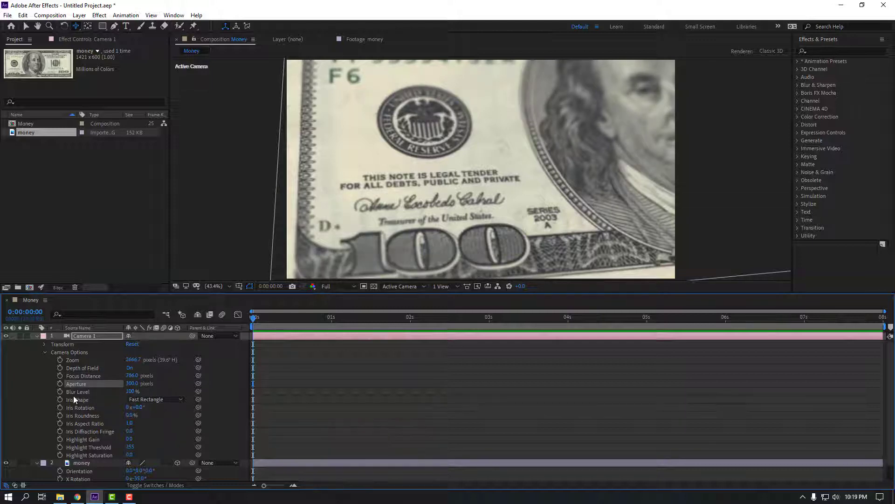
{"action": "left_click", "coordinate": [130, 392]}
{"action": "type", "text": "00"}
{"action": "key", "text": "Return"}
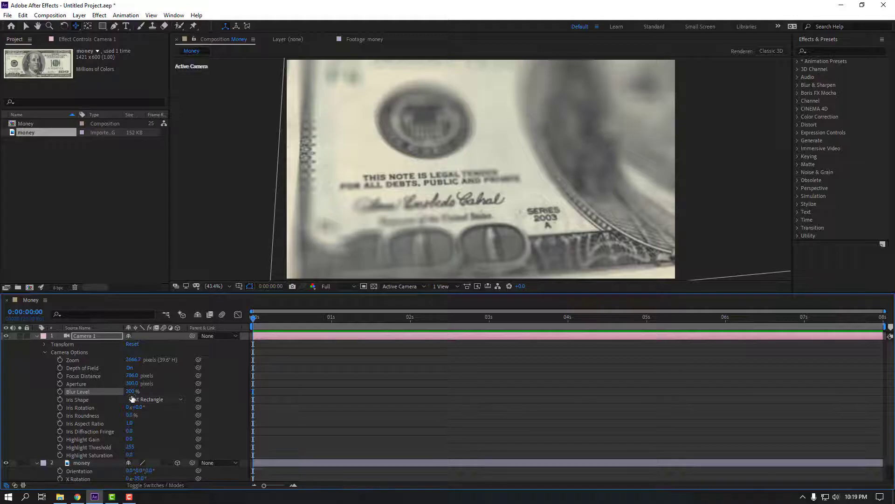
Keep the Fast Rectangle iris shape, lower Blur Level to 130%, and collapse the camera layer
{"action": "left_click", "coordinate": [145, 399]}
{"action": "left_click", "coordinate": [208, 394]}
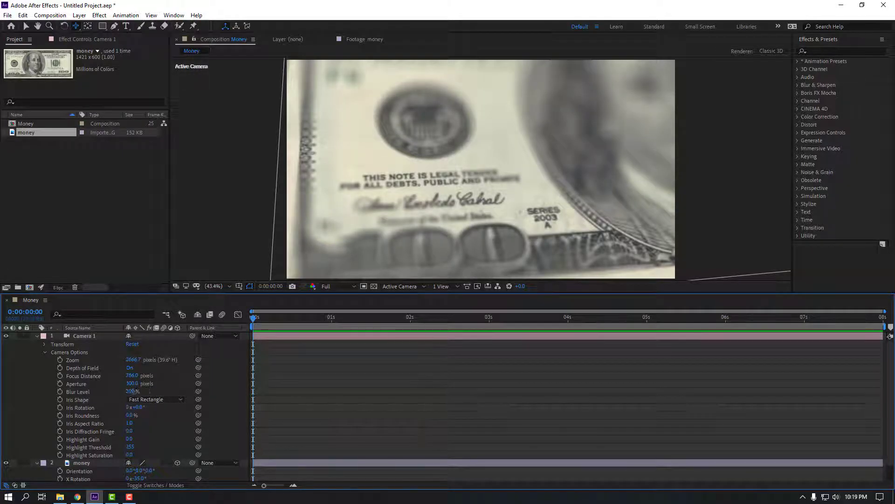
{"action": "left_click", "coordinate": [133, 391]}
{"action": "type", "text": "130"}
{"action": "key", "text": "Return"}
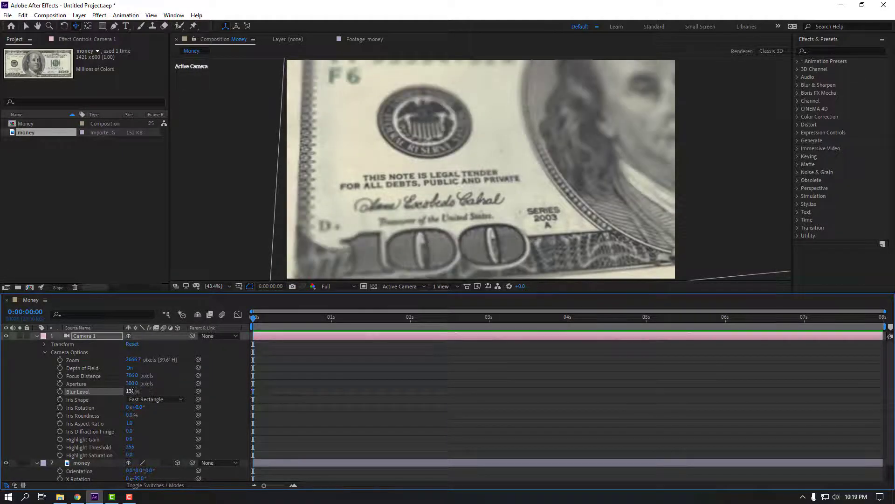
{"action": "scroll", "coordinate": [145, 403], "scroll_direction": "down", "scroll_amount": 2}
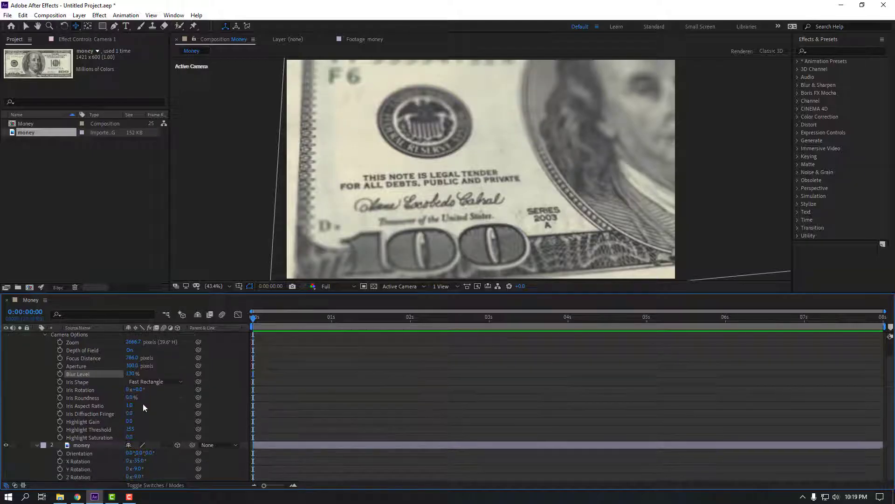
{"action": "scroll", "coordinate": [35, 343], "scroll_direction": "up", "scroll_amount": 2}
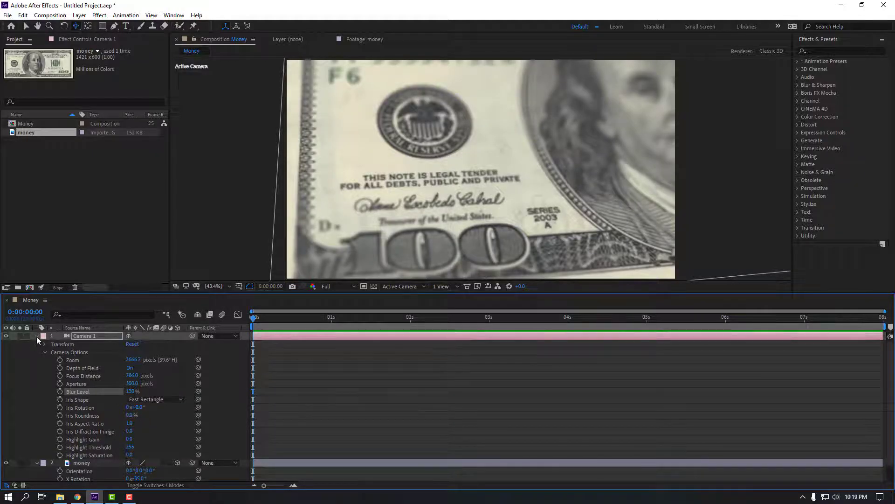
{"action": "left_click", "coordinate": [37, 336]}
Set a starting Position keyframe on the money layer at 0s
{"action": "left_click", "coordinate": [76, 421]}
{"action": "left_click", "coordinate": [79, 343]}
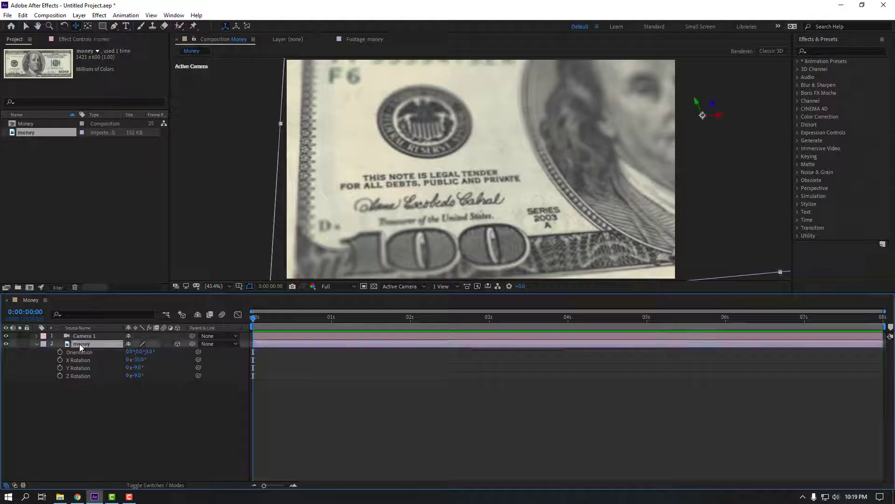
{"action": "key", "text": "p"}
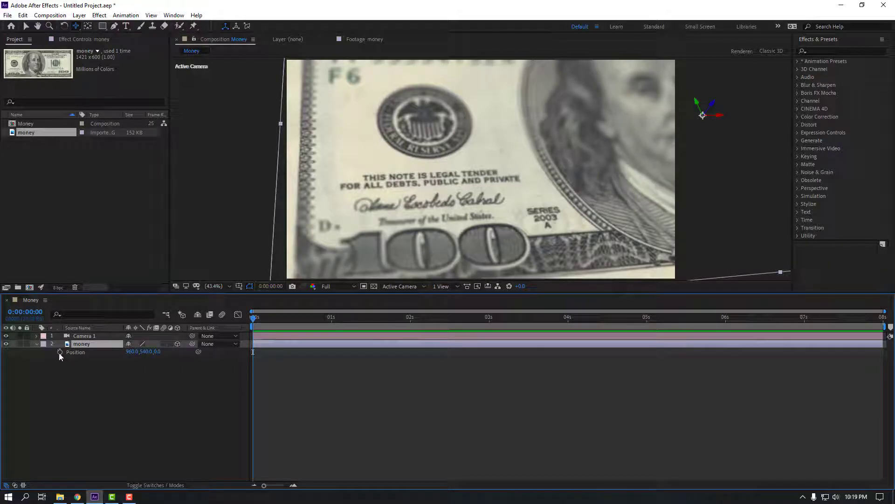
{"action": "left_click", "coordinate": [60, 352]}
At the last frame, move the bill left and slightly down, then preview the slide
{"action": "left_click_drag", "start_coordinate": [264, 320], "coordinate": [881, 319]}
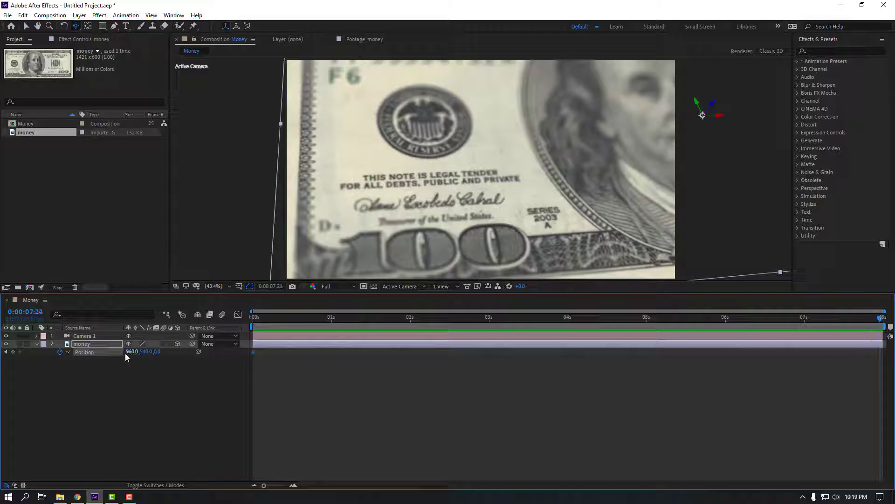
{"action": "mouse_move", "coordinate": [130, 352]}
{"action": "left_mouse_down"}
{"action": "mouse_move", "coordinate": [85, 358]}
{"action": "mouse_move", "coordinate": [108, 381]}
{"action": "left_mouse_up"}
{"action": "left_click", "coordinate": [143, 358]}
{"action": "left_click_drag", "start_coordinate": [145, 351], "coordinate": [164, 351]}
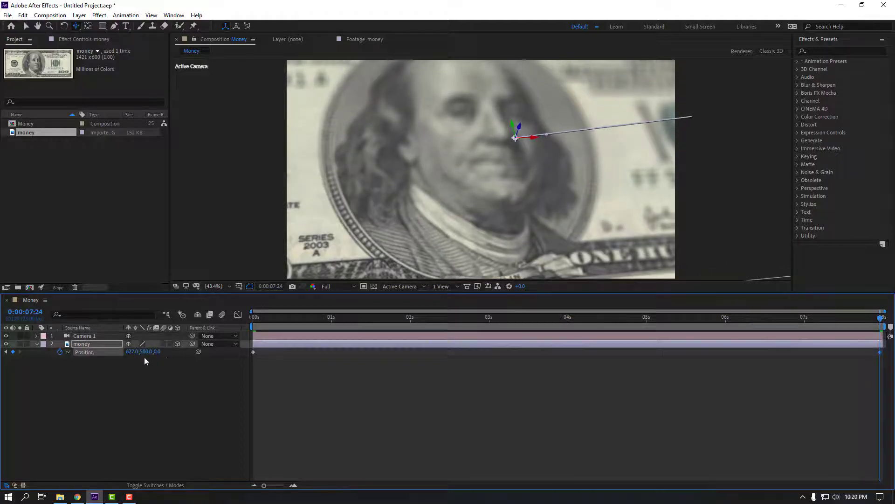
{"action": "mouse_move", "coordinate": [124, 352]}
{"action": "left_mouse_down"}
{"action": "mouse_move", "coordinate": [2, 379]}
{"action": "mouse_move", "coordinate": [55, 379]}
{"action": "left_mouse_up"}
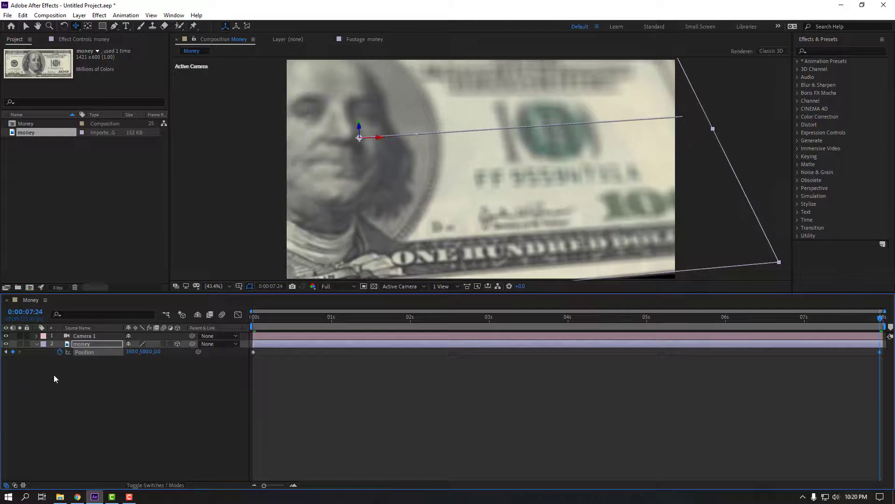
{"action": "left_click_drag", "start_coordinate": [148, 351], "coordinate": [517, 380]}
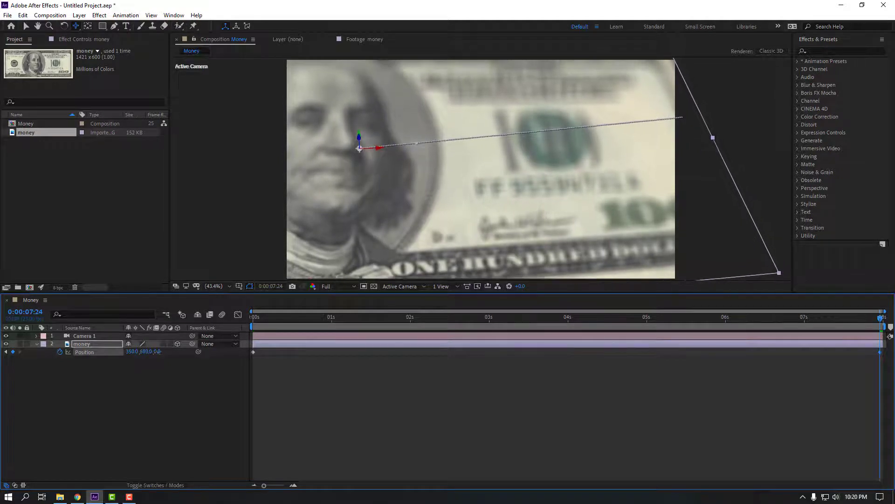
{"action": "key", "text": "space"}
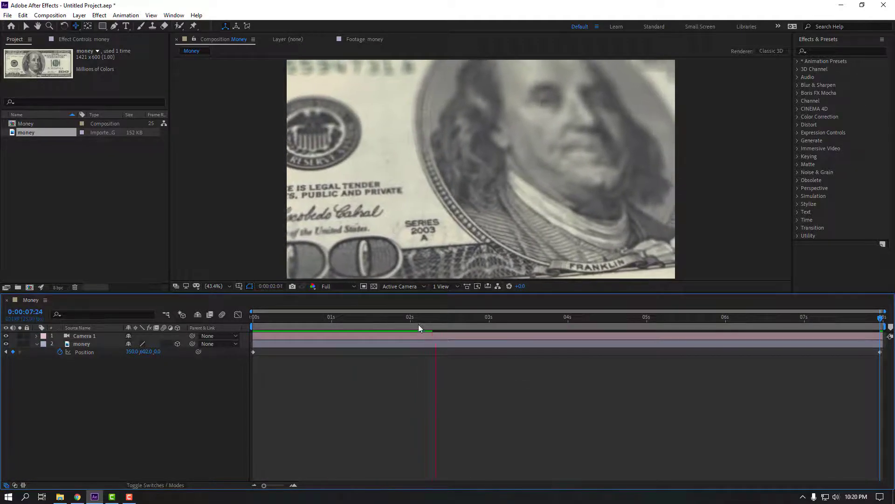
Keyframe Camera 1's Focus Distance at 1:20 and a higher value at 2:17
{"action": "mouse_move", "coordinate": [396, 318]}
{"action": "left_mouse_down"}
{"action": "mouse_move", "coordinate": [373, 318]}
{"action": "mouse_move", "coordinate": [394, 318]}
{"action": "left_mouse_up"}
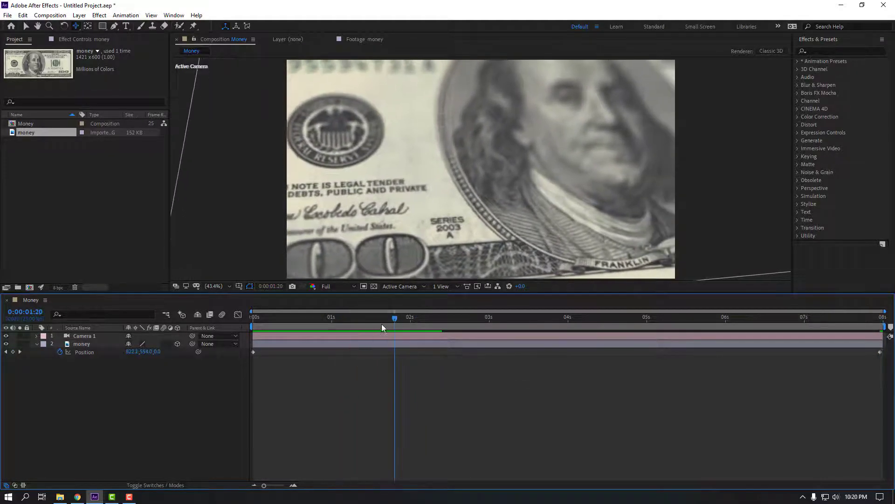
{"action": "left_click", "coordinate": [77, 339]}
{"action": "left_click", "coordinate": [36, 336]}
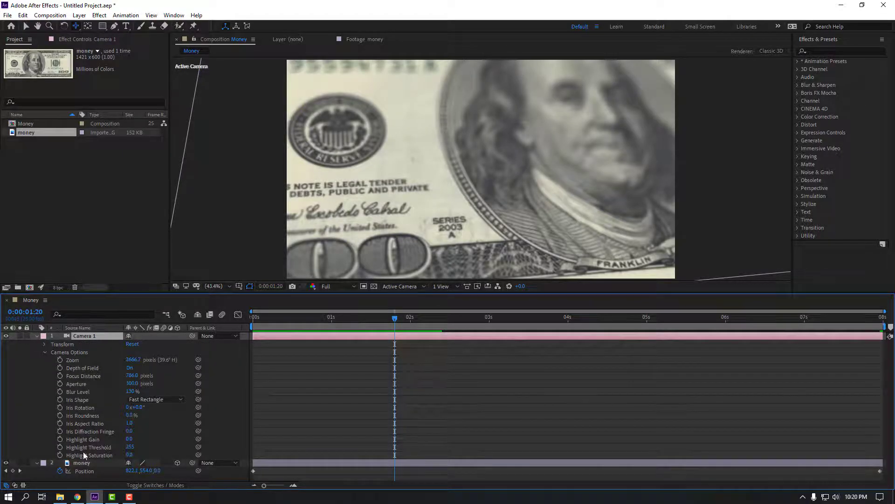
{"action": "left_click", "coordinate": [59, 376]}
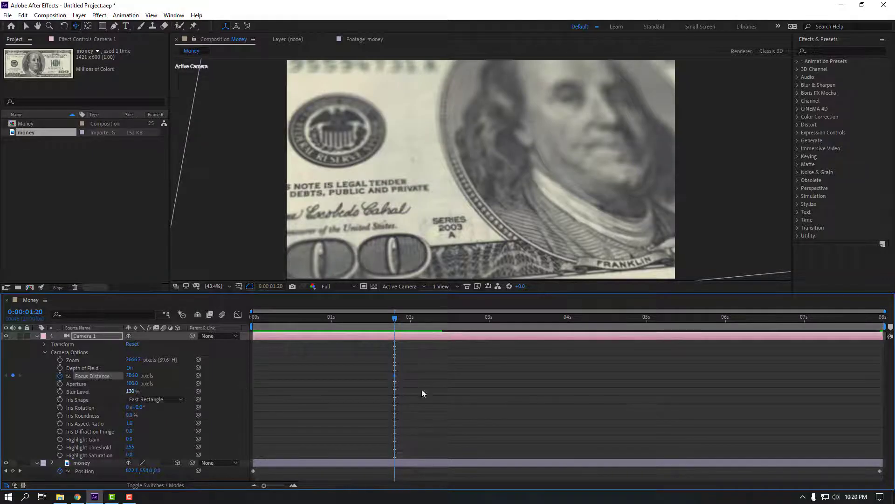
{"action": "left_click_drag", "start_coordinate": [410, 322], "coordinate": [464, 320]}
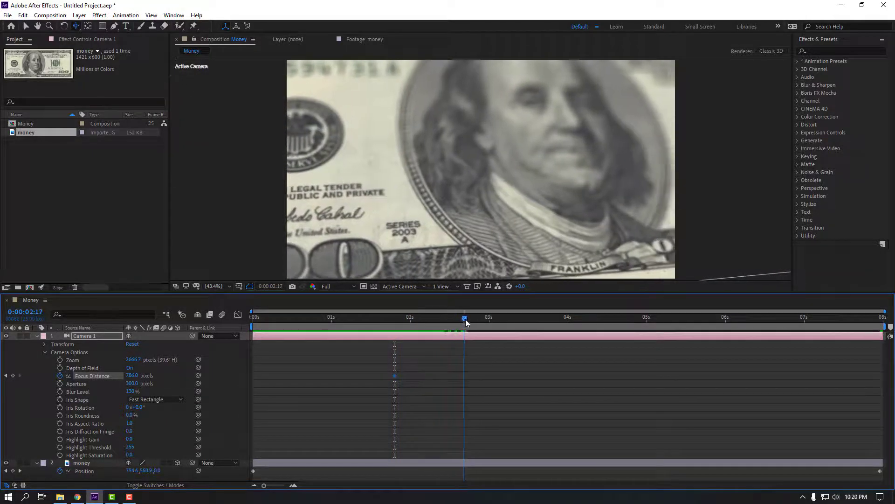
{"action": "left_click_drag", "start_coordinate": [132, 375], "coordinate": [199, 368]}
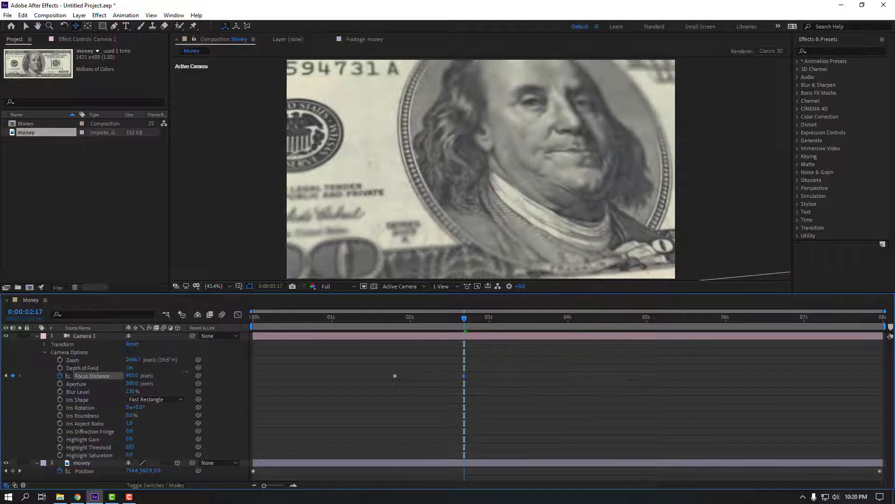
Preview the rack focus, then move the first focus keyframe earlier and retime the second
{"action": "left_click_drag", "start_coordinate": [384, 318], "coordinate": [595, 330]}
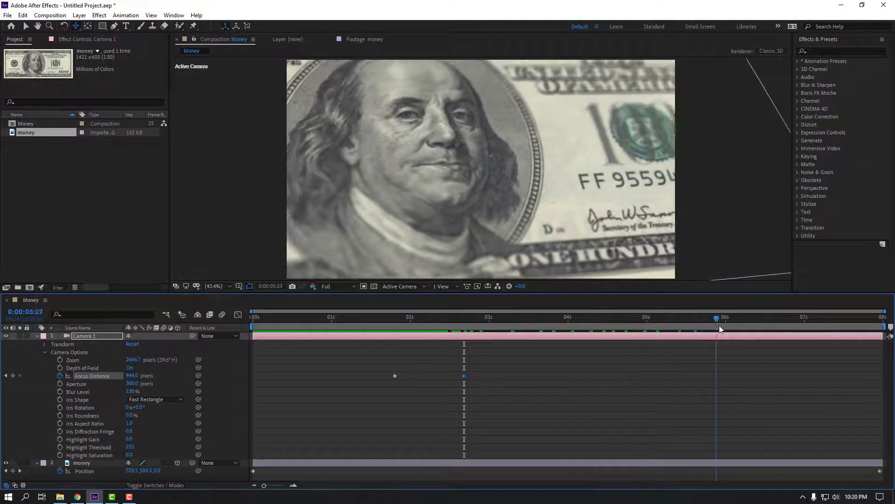
{"action": "key", "text": "space"}
{"action": "key", "text": "space"}
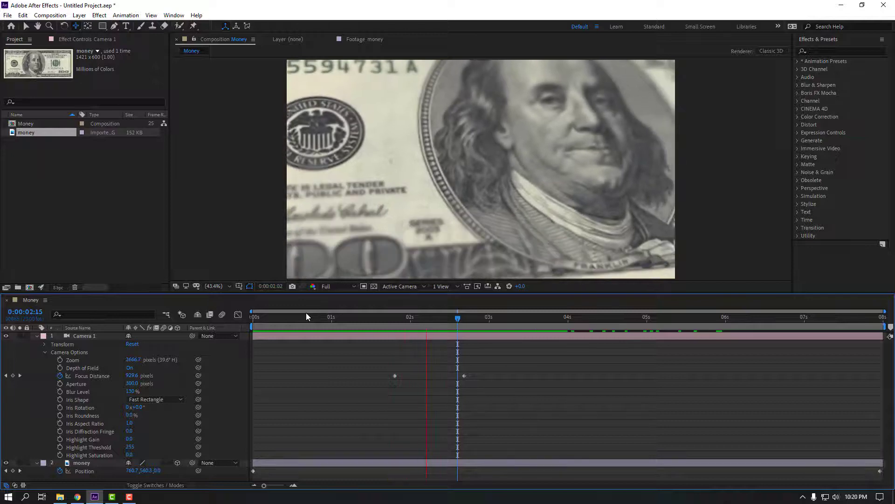
{"action": "left_click", "coordinate": [409, 318]}
{"action": "left_click", "coordinate": [464, 376]}
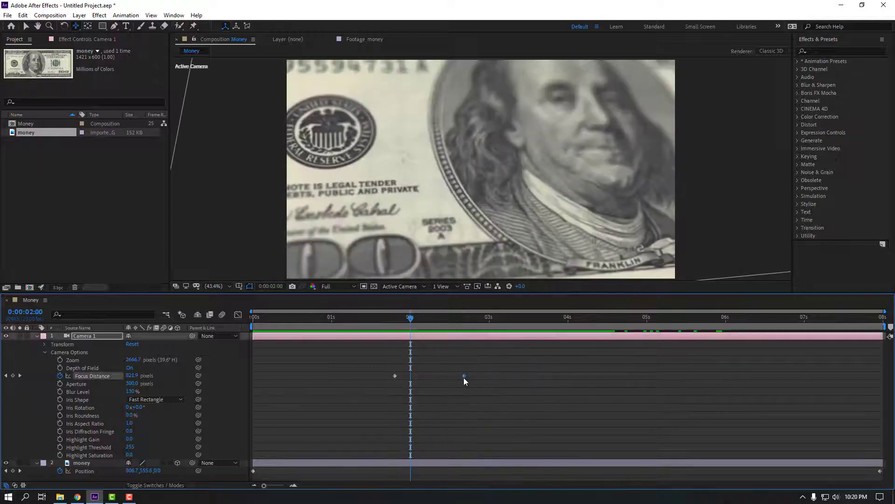
{"action": "left_click_drag", "start_coordinate": [394, 376], "coordinate": [351, 375]}
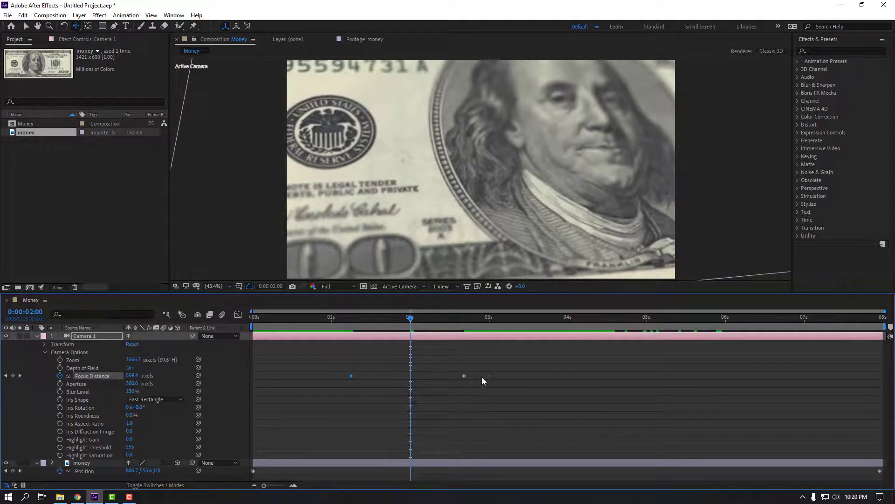
{"action": "left_click_drag", "start_coordinate": [465, 376], "coordinate": [478, 376]}
{"action": "left_click", "coordinate": [188, 269]}
{"action": "key", "text": "space"}
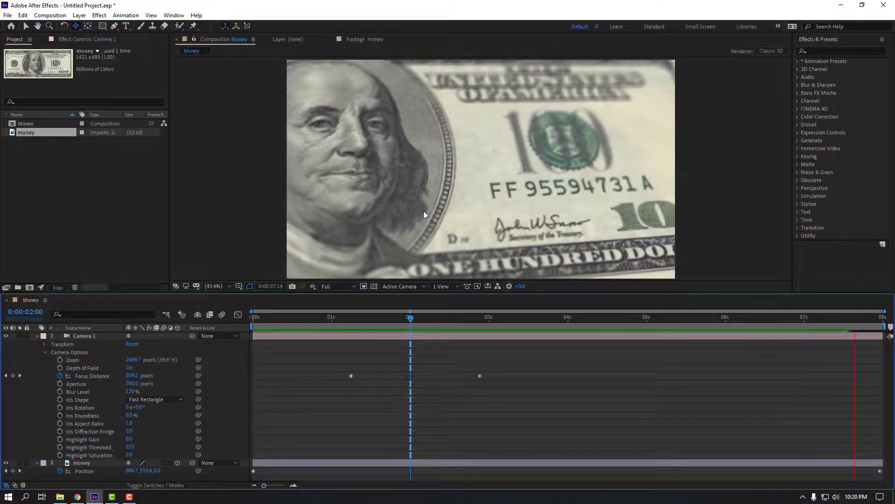
{"action": "key", "text": "comma"}
{"action": "key", "text": "comma"}
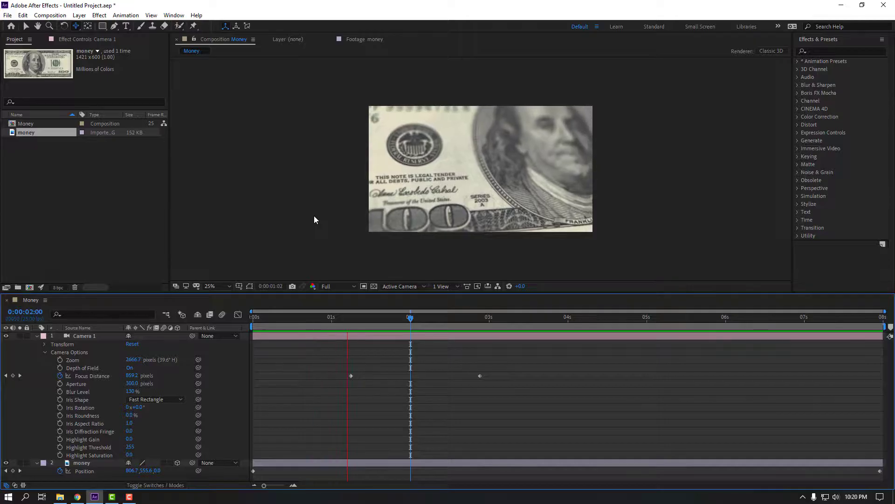
{"action": "key", "text": "period"}
{"action": "key", "text": "period"}
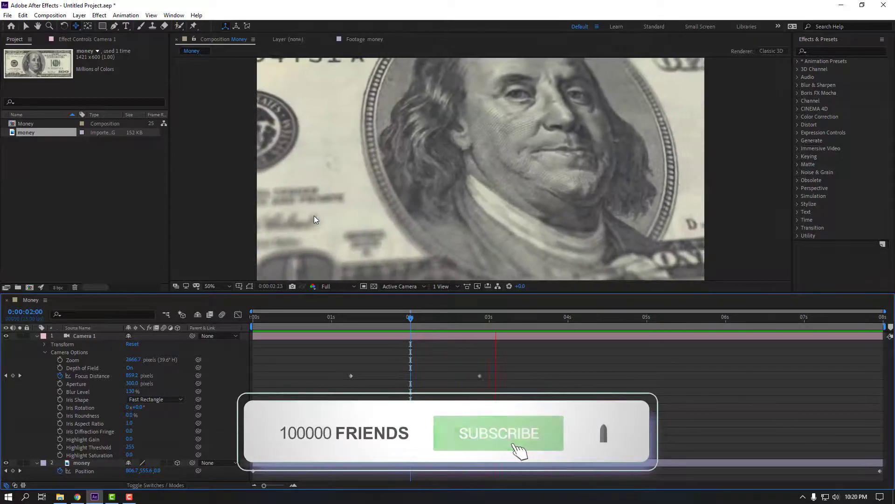
{"action": "key", "text": "comma"}
{"action": "key", "text": "comma"}
{"action": "key", "text": "period"}
{"action": "key", "text": "period"}
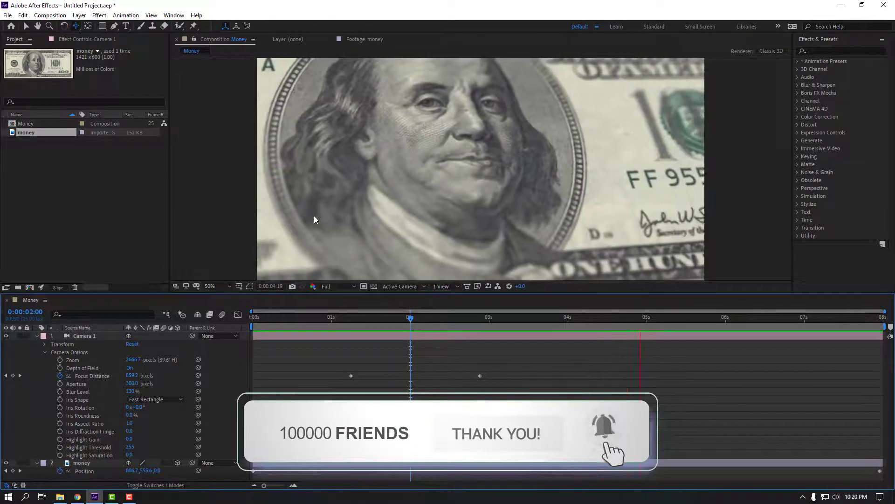